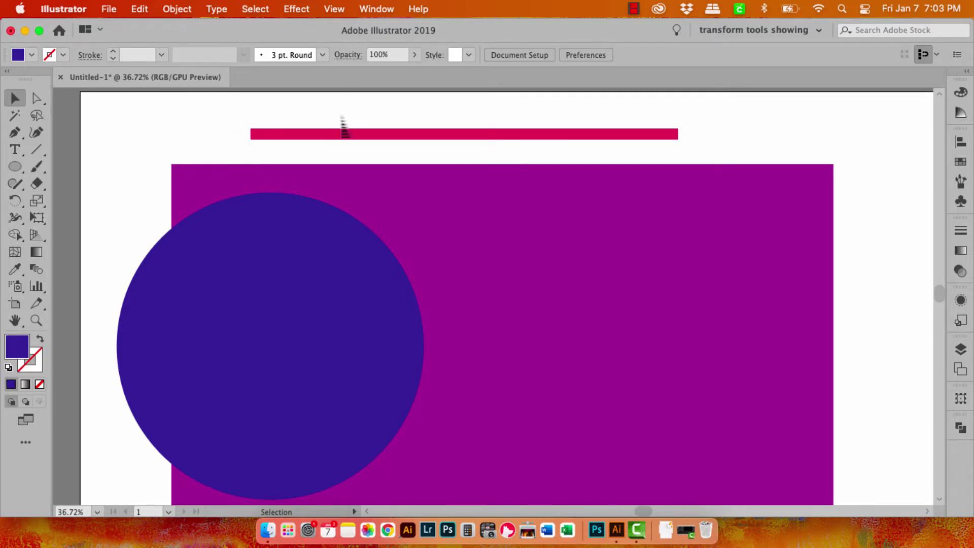
# Step: Check the red bar's position and size, then hide and restore the Control bar
pyautogui.click(339, 134)
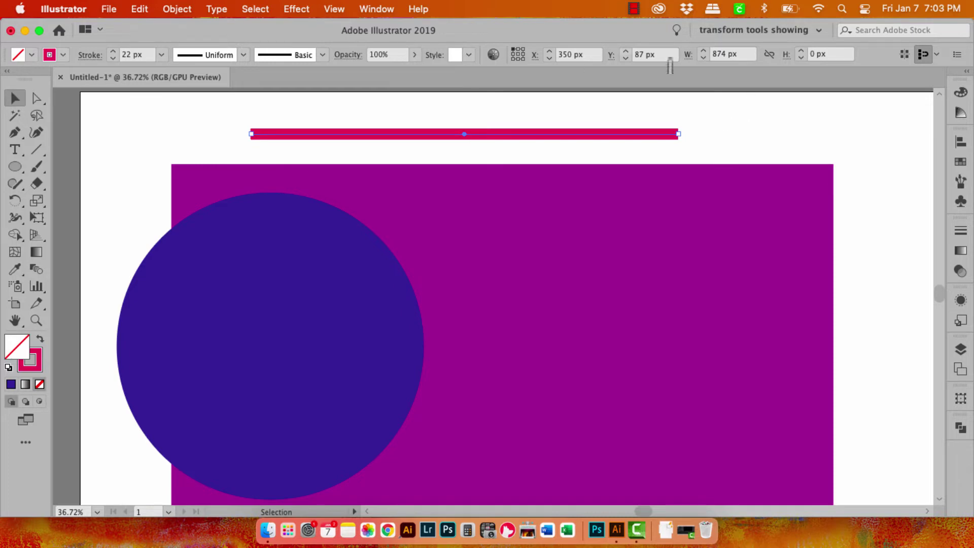
pyautogui.click(768, 117)
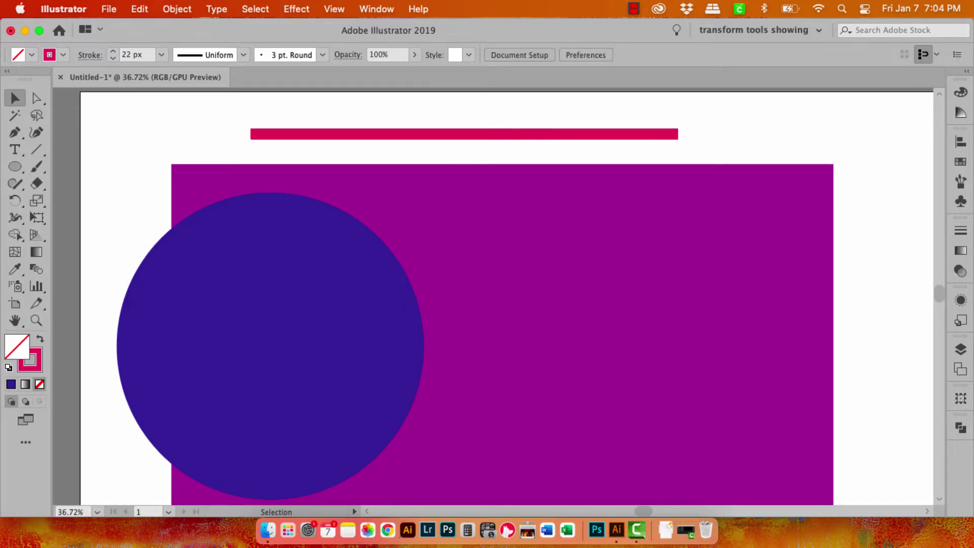
pyautogui.click(377, 9)
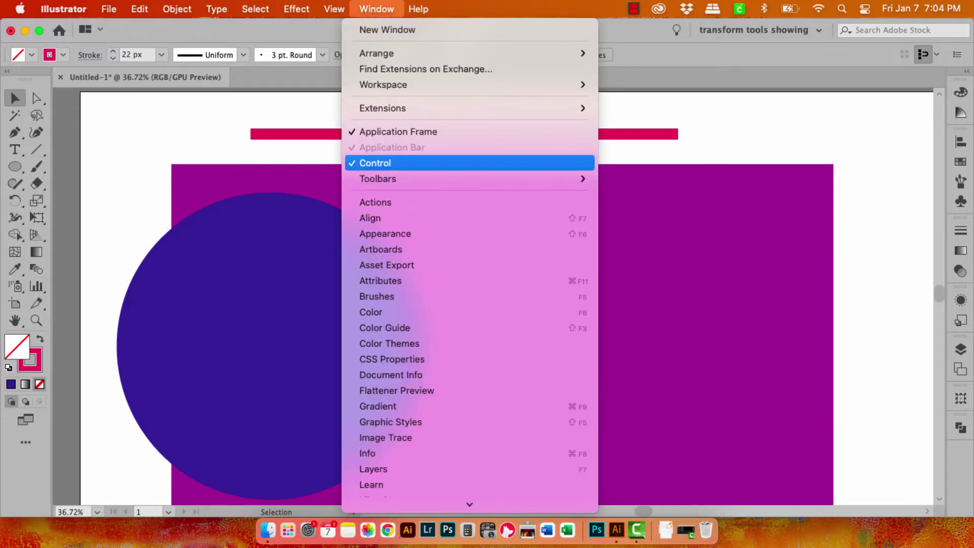
pyautogui.click(376, 163)
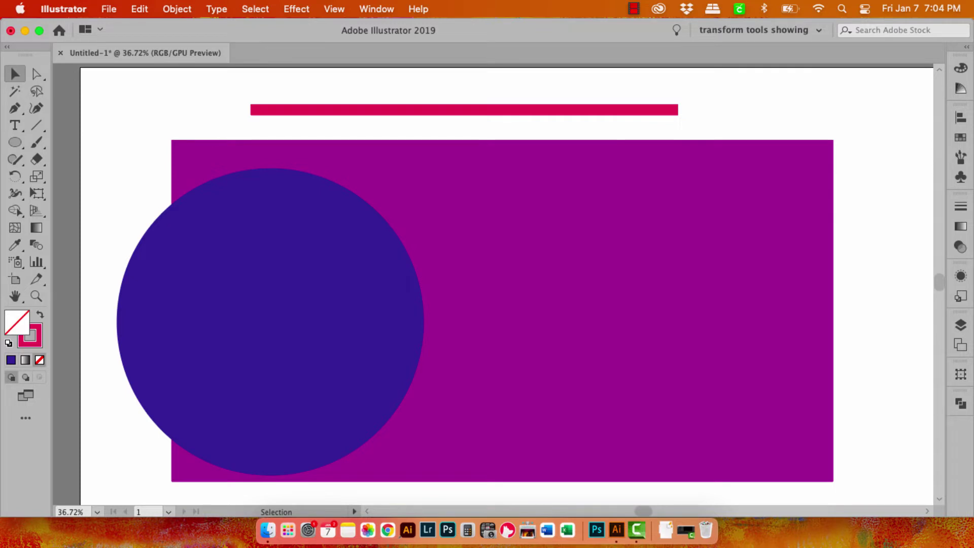
pyautogui.click(376, 9)
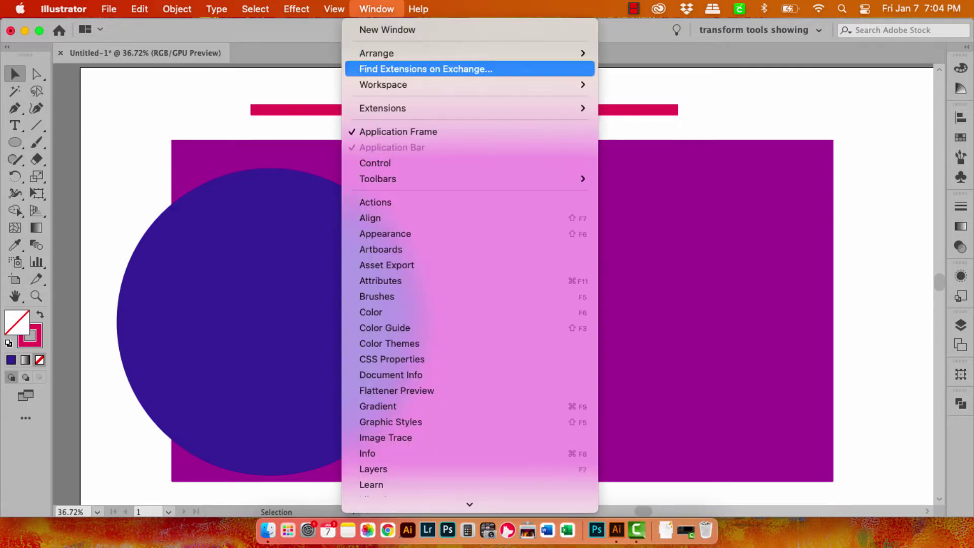
pyautogui.click(394, 163)
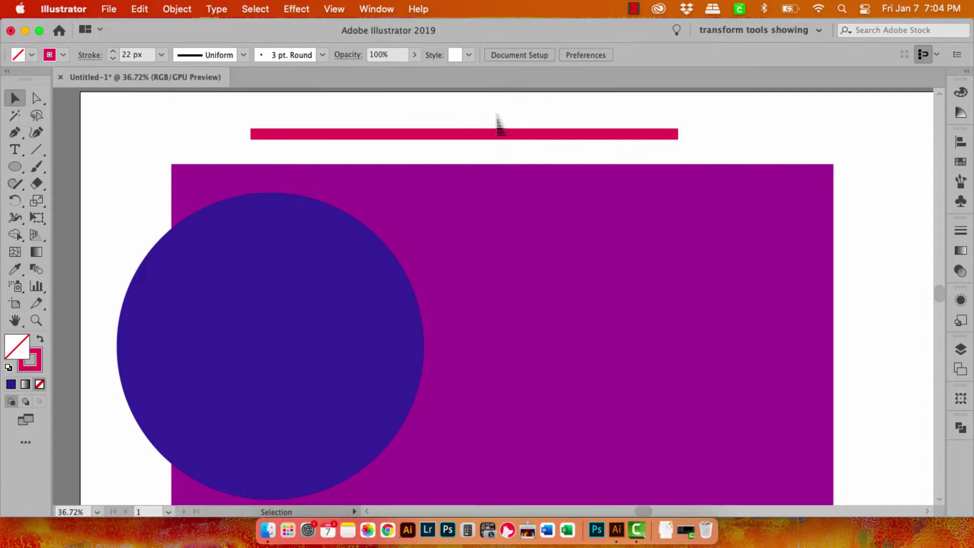
# Step: Select and deselect the blue circle, then switch to the tools-on-right workspace
pyautogui.click(342, 317)
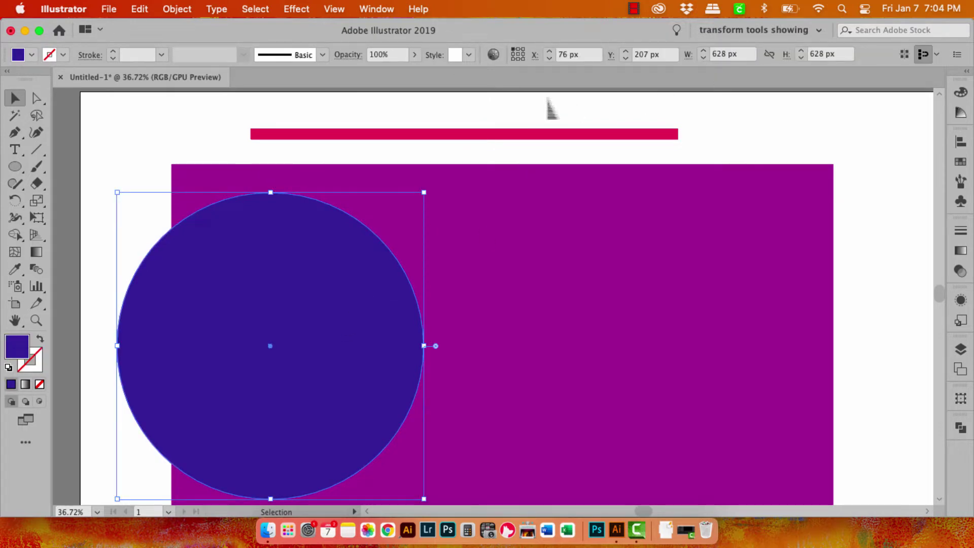
pyautogui.click(790, 143)
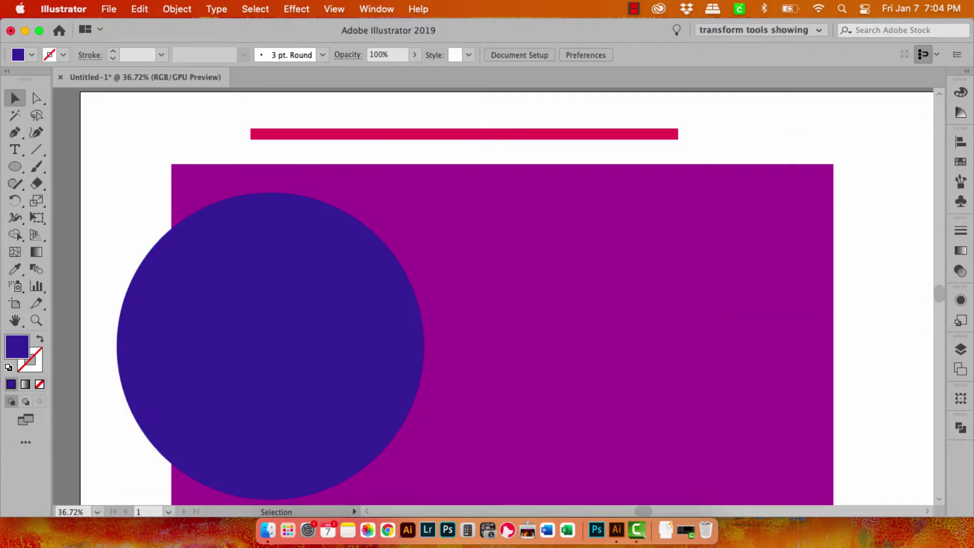
pyautogui.click(759, 30)
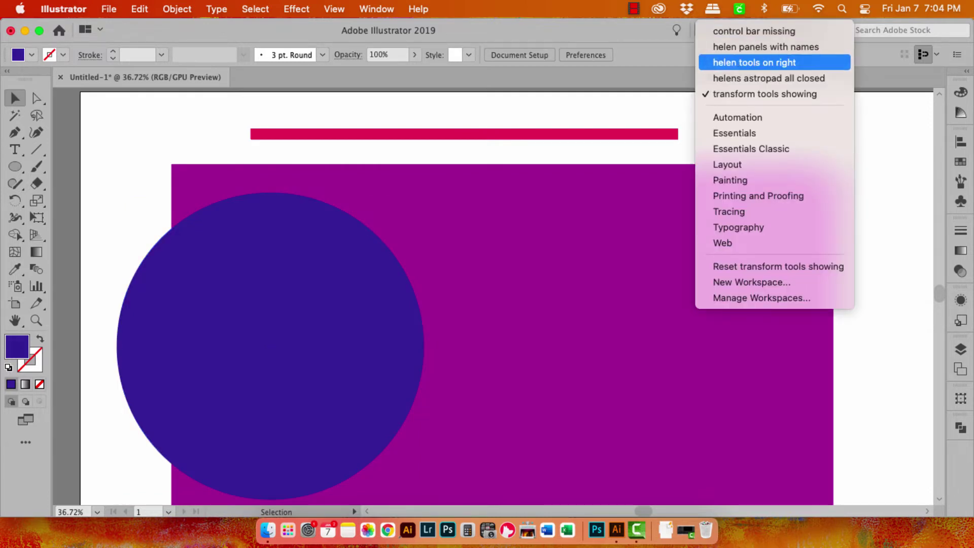
pyautogui.click(755, 62)
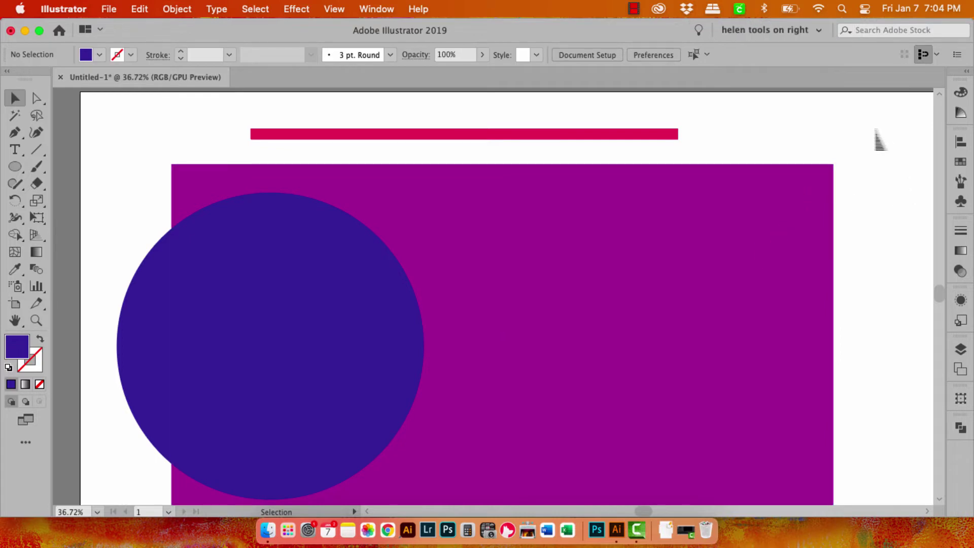
# Step: Select the blue circle and view its X, Y, W and H values without changing them
pyautogui.click(349, 369)
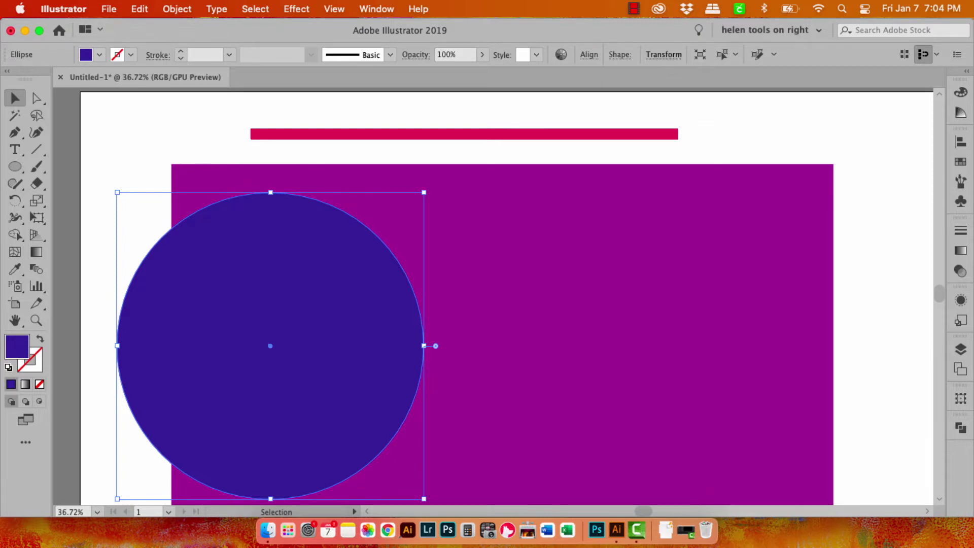
pyautogui.click(664, 55)
pyautogui.press('Escape')
pyautogui.moveTo(507, 30); pyautogui.dragTo(278, 30)
# Step: Remove Align, Focus Mode and the Shapes width/height fields from the Control bar
pyautogui.click(957, 54)
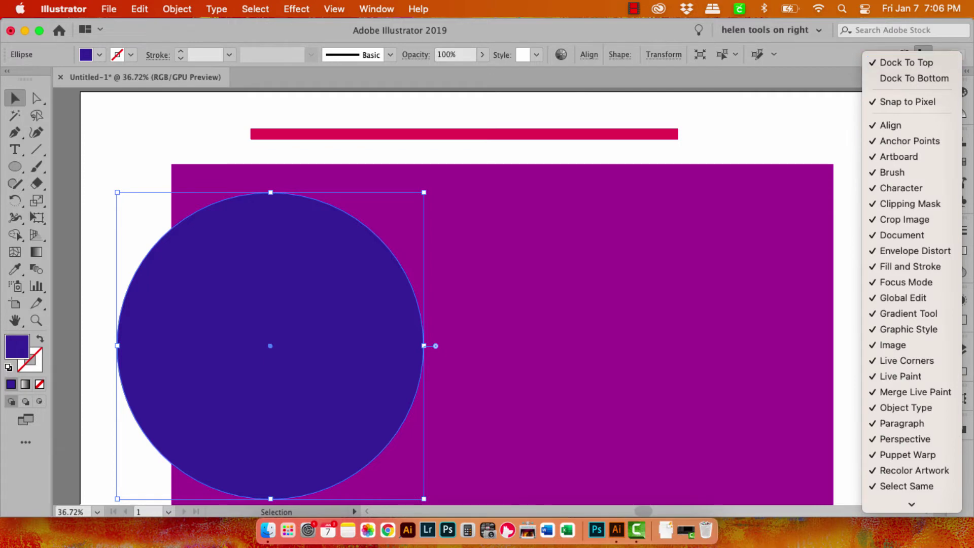
pyautogui.click(893, 126)
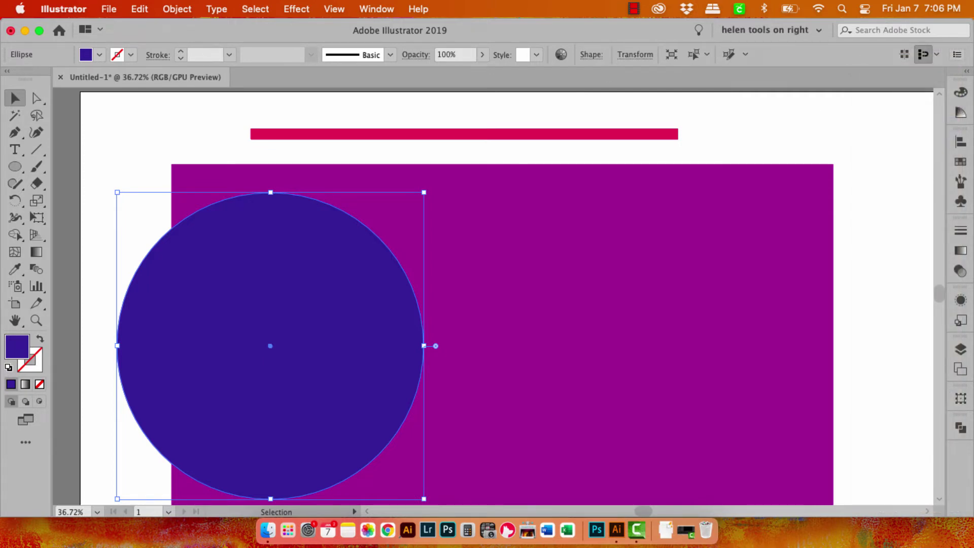
pyautogui.click(958, 54)
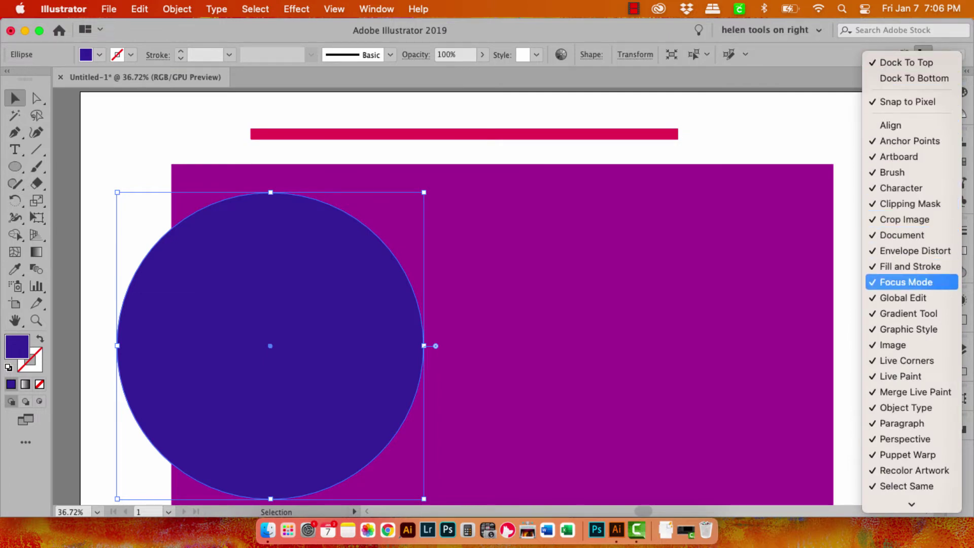
pyautogui.click(908, 282)
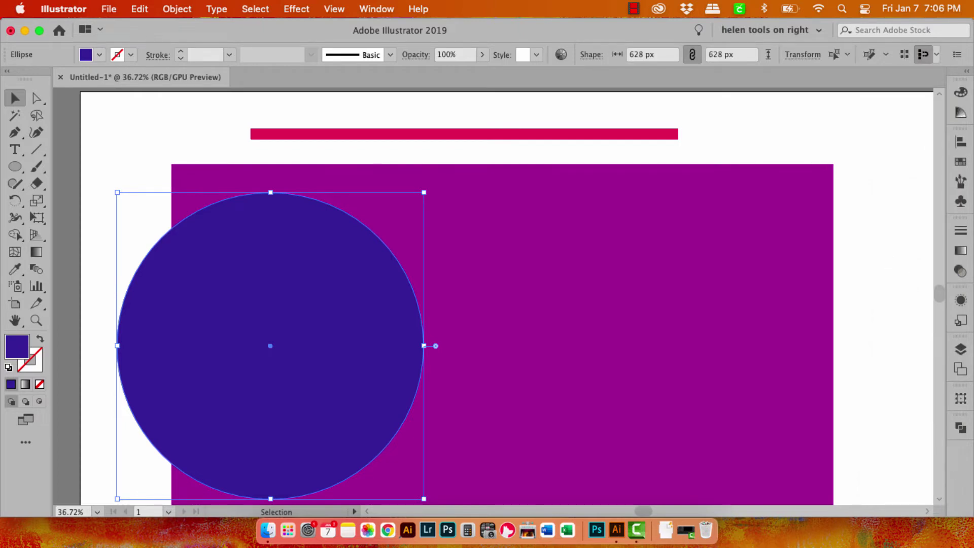
pyautogui.click(957, 54)
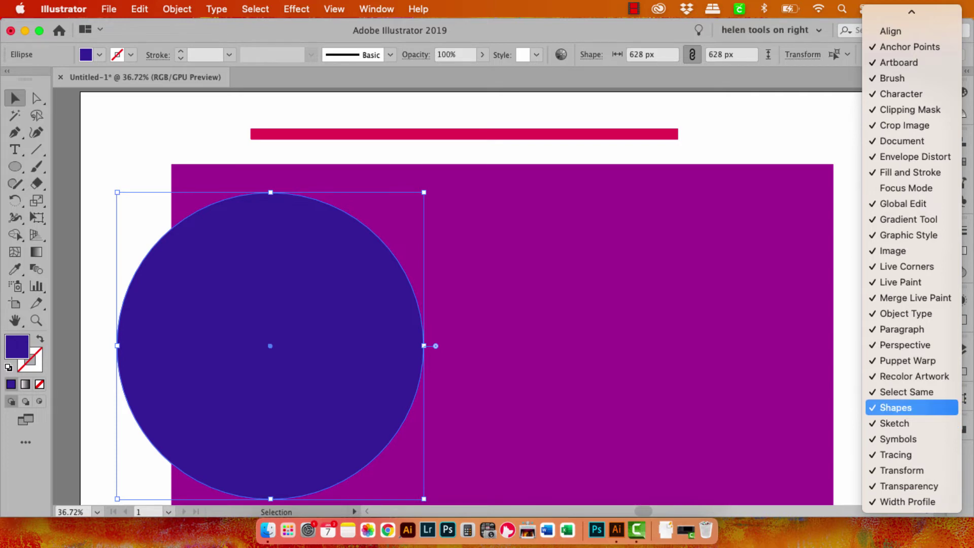
pyautogui.click(901, 407)
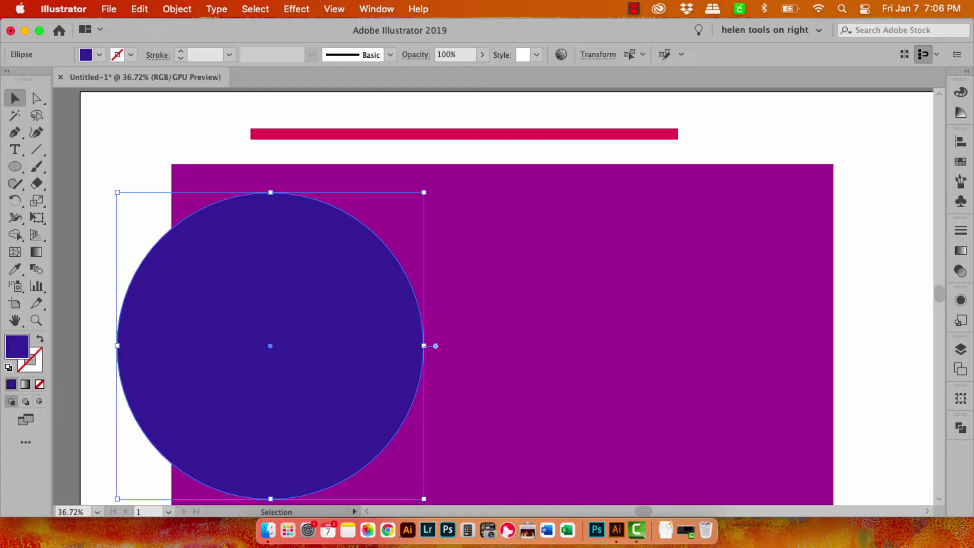
# Step: Remove Select Same, Global Edit and the object type label so the rectangle's X/Y/W/H fields show
pyautogui.click(957, 54)
pyautogui.scroll(-2, 909, 470)
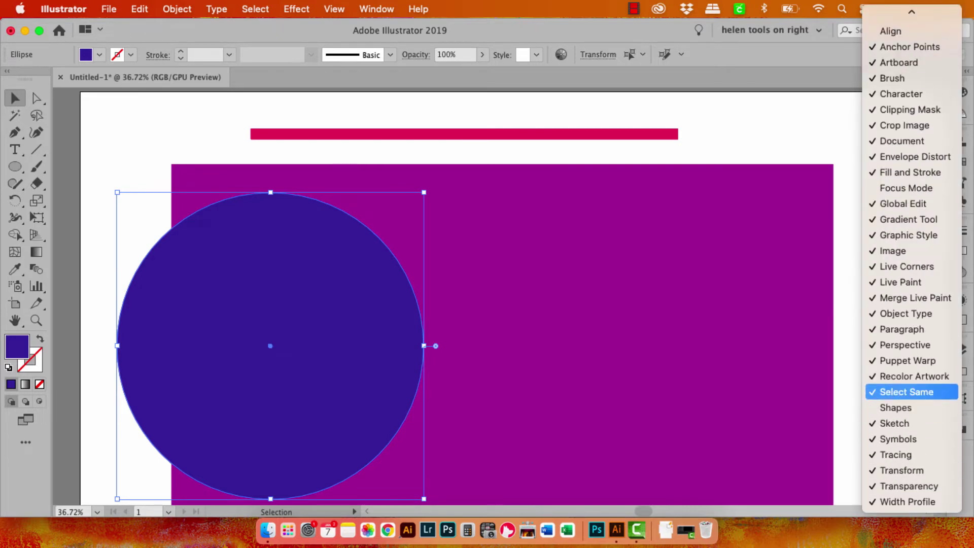
pyautogui.click(906, 392)
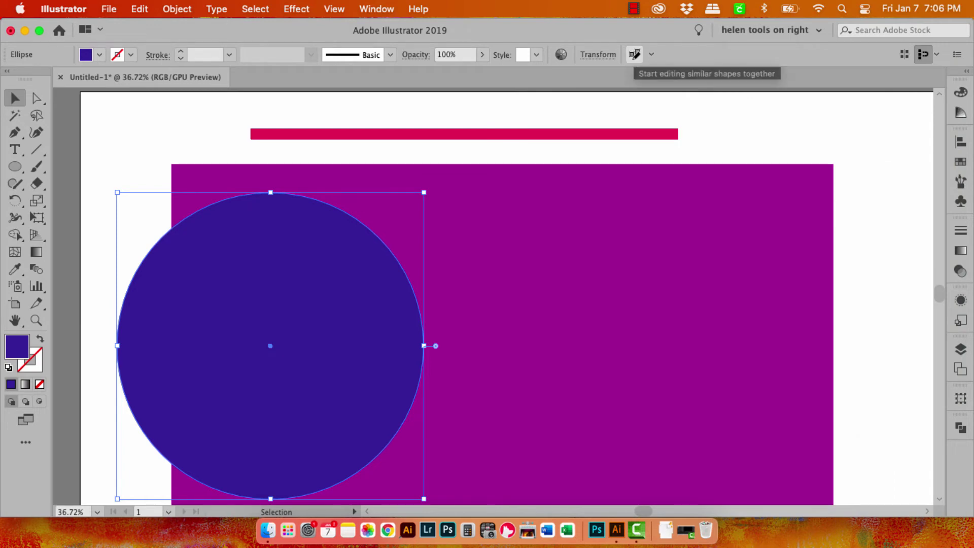
pyautogui.click(958, 55)
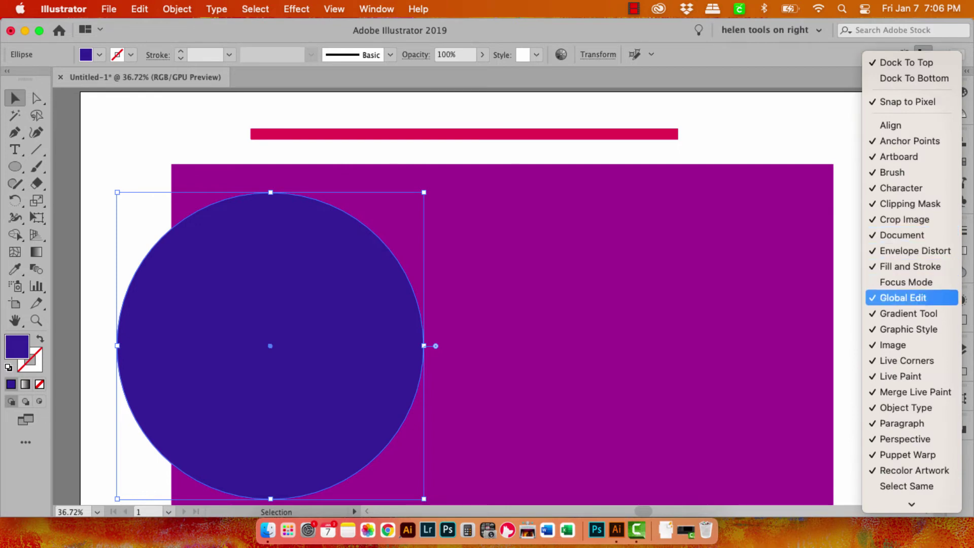
pyautogui.click(904, 297)
pyautogui.click(812, 305)
pyautogui.click(957, 55)
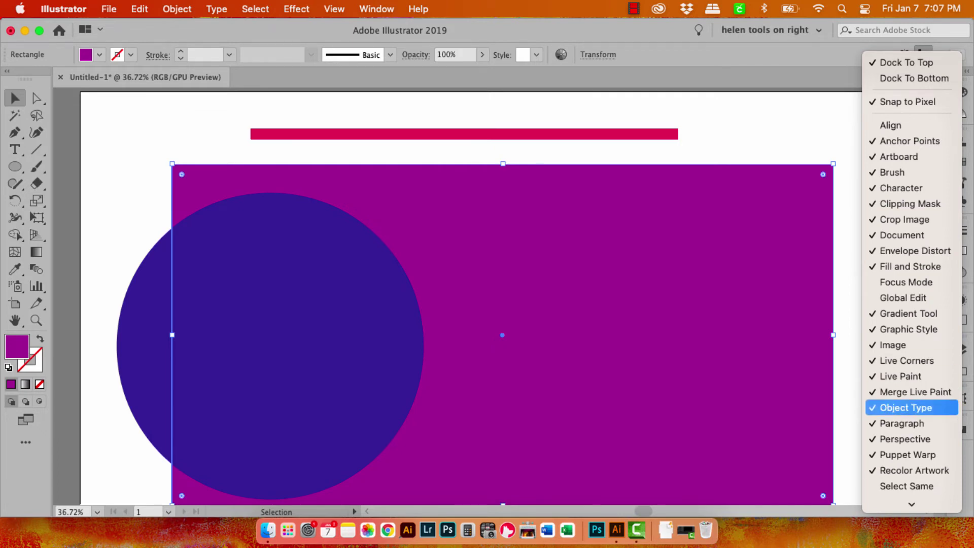
pyautogui.click(906, 408)
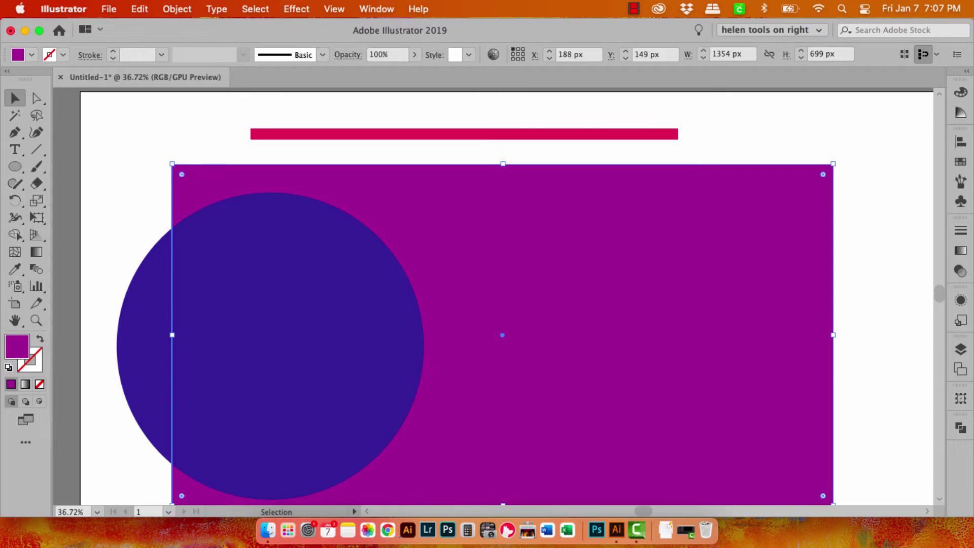
# Step: Try the control bar missing and tools-on-right workspaces, then reset the tools-on-right one
pyautogui.click(772, 30)
pyautogui.click(772, 31)
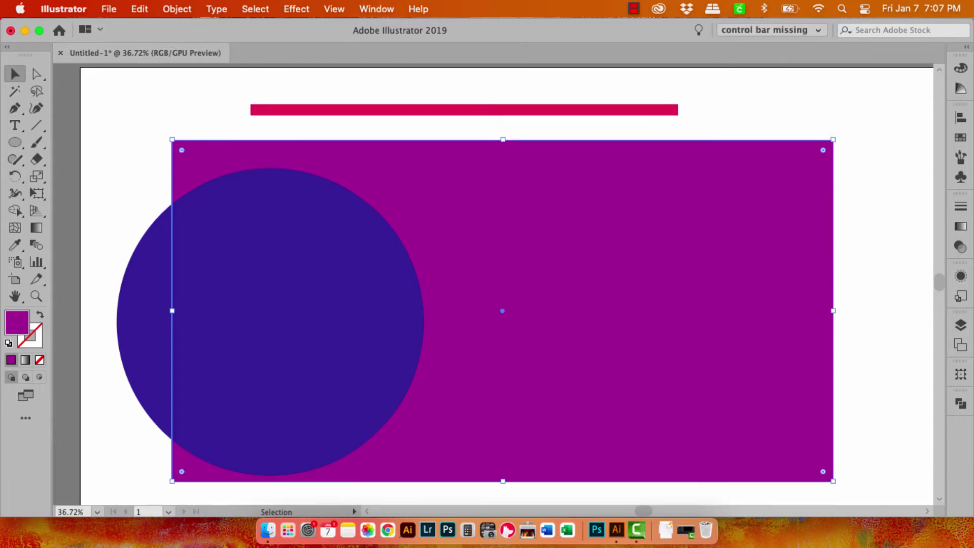
pyautogui.click(772, 30)
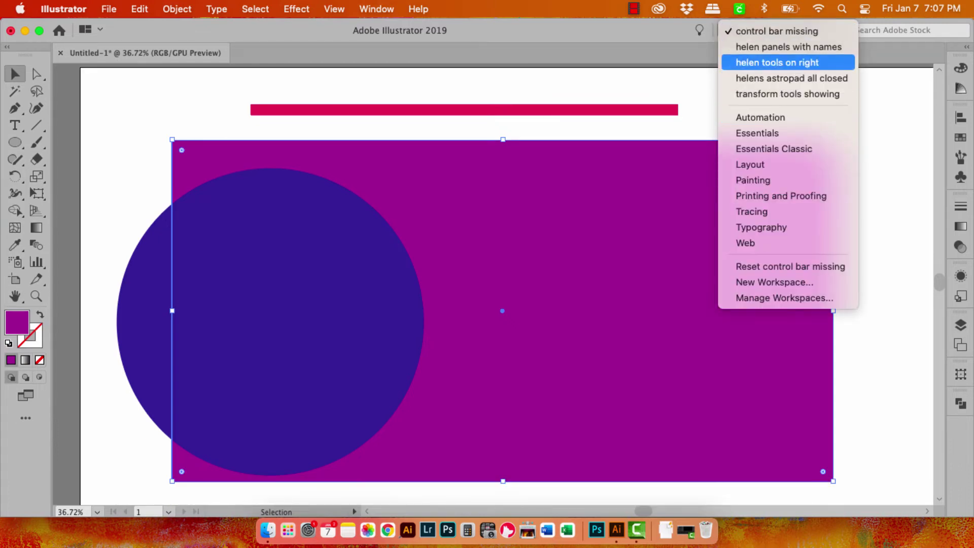
pyautogui.click(788, 62)
pyautogui.click(772, 30)
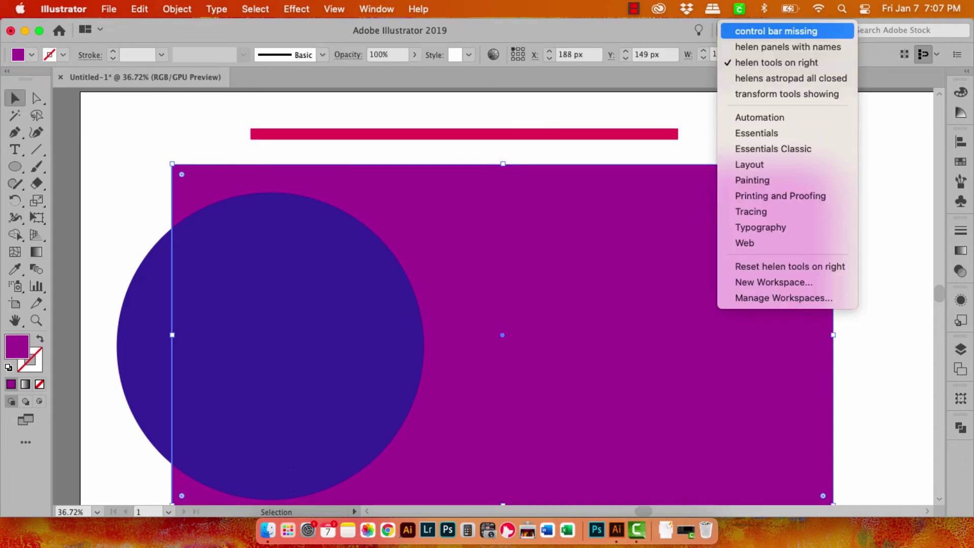
pyautogui.click(790, 266)
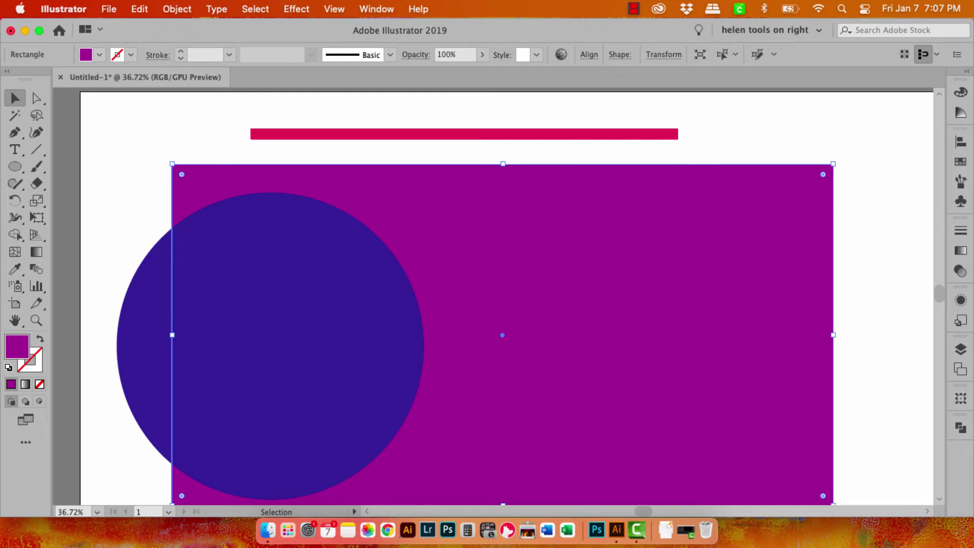
# Step: Switch to the 'transform tools showing' workspace and reselect the purple rectangle
pyautogui.click(768, 30)
pyautogui.click(751, 94)
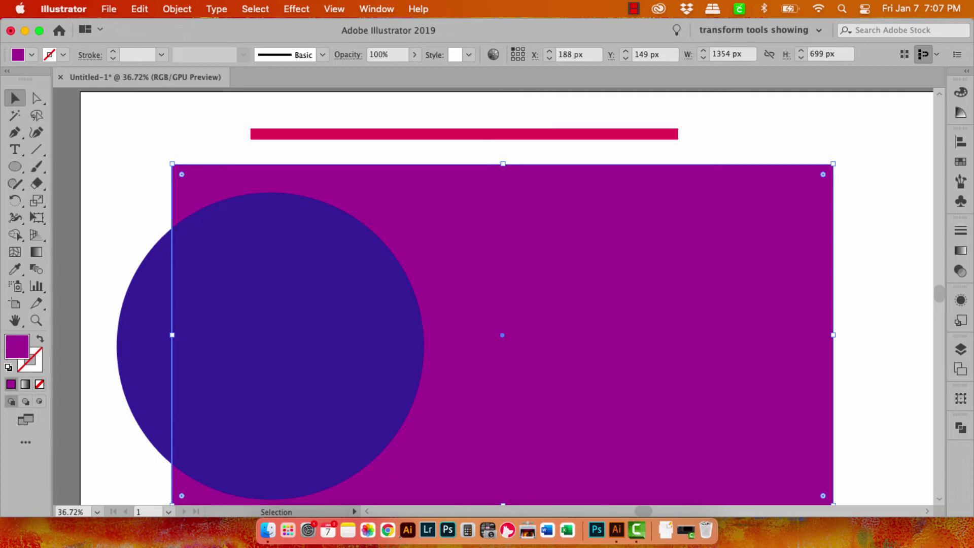
pyautogui.click(754, 116)
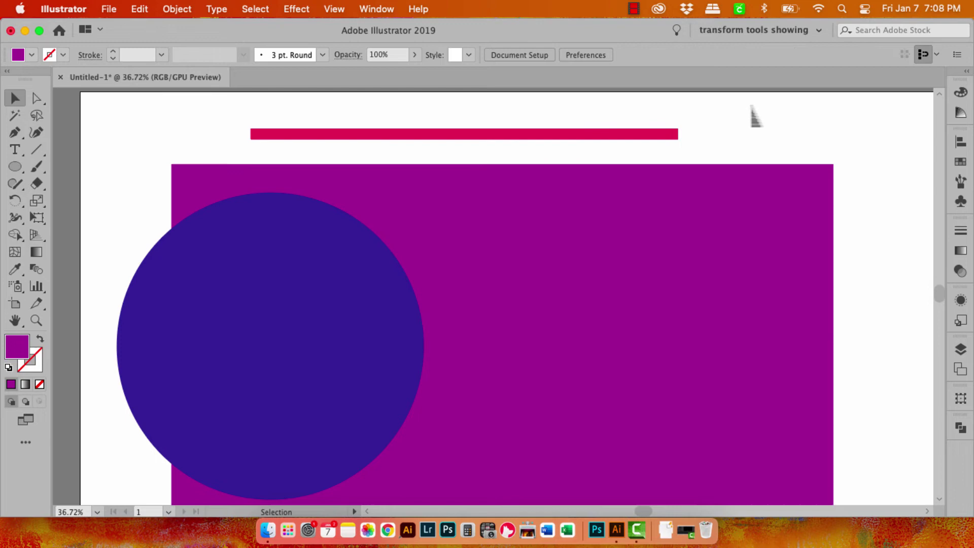
pyautogui.click(600, 208)
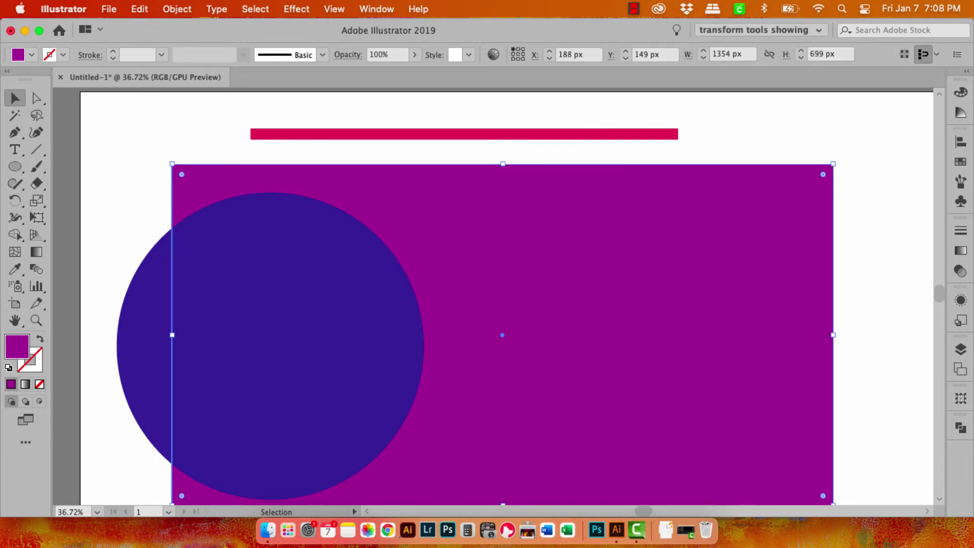
# Step: Save the current layout as a new workspace named 'control bar with transform tools'
pyautogui.click(376, 9)
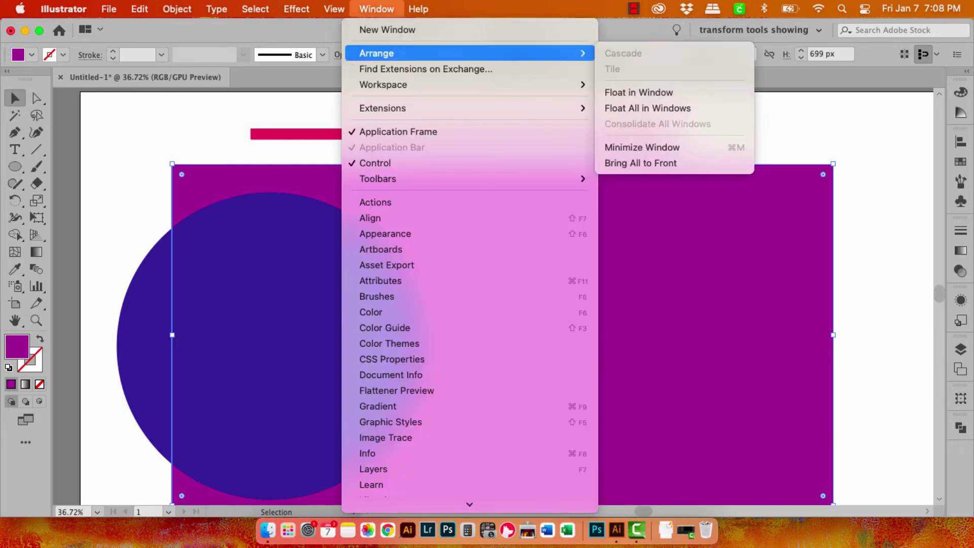
pyautogui.moveTo(386, 84)
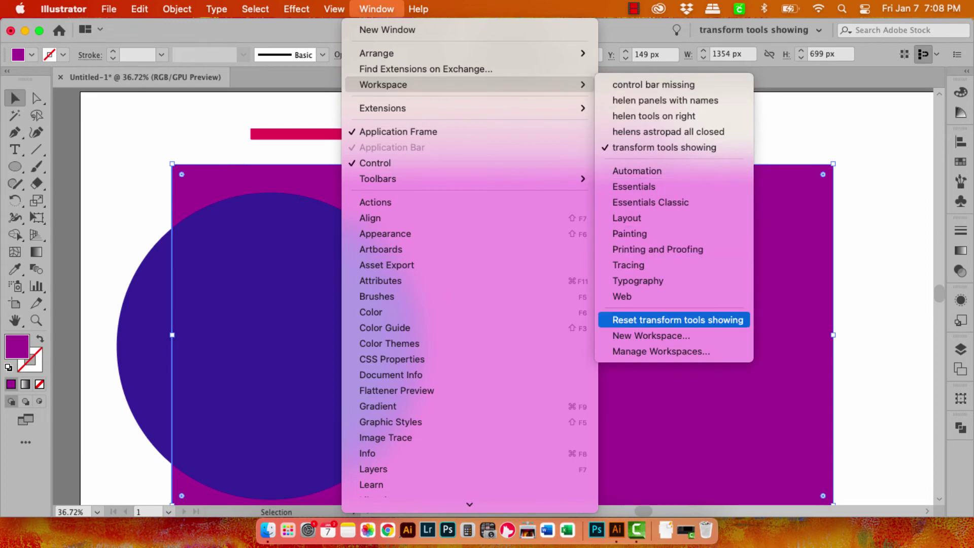
pyautogui.click(651, 336)
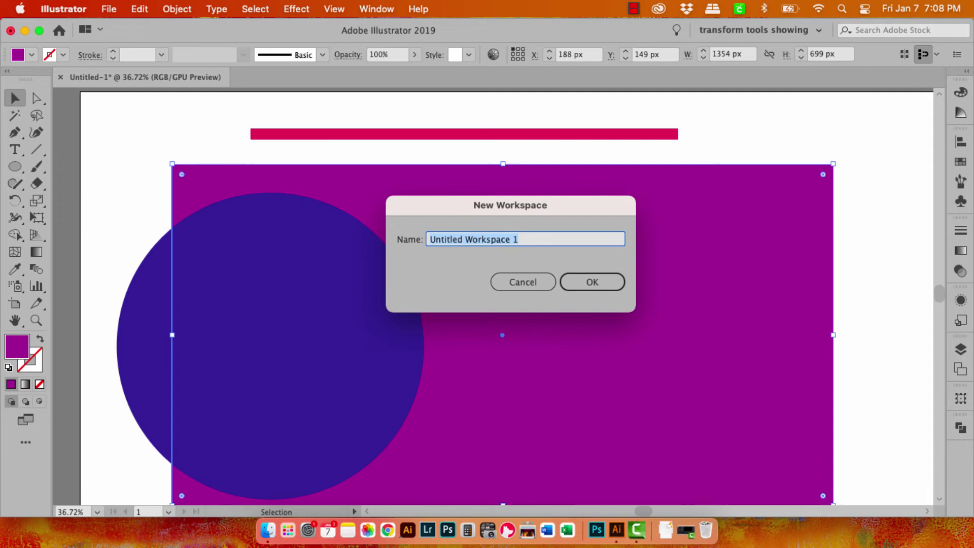
pyautogui.write('control bar with transform ')
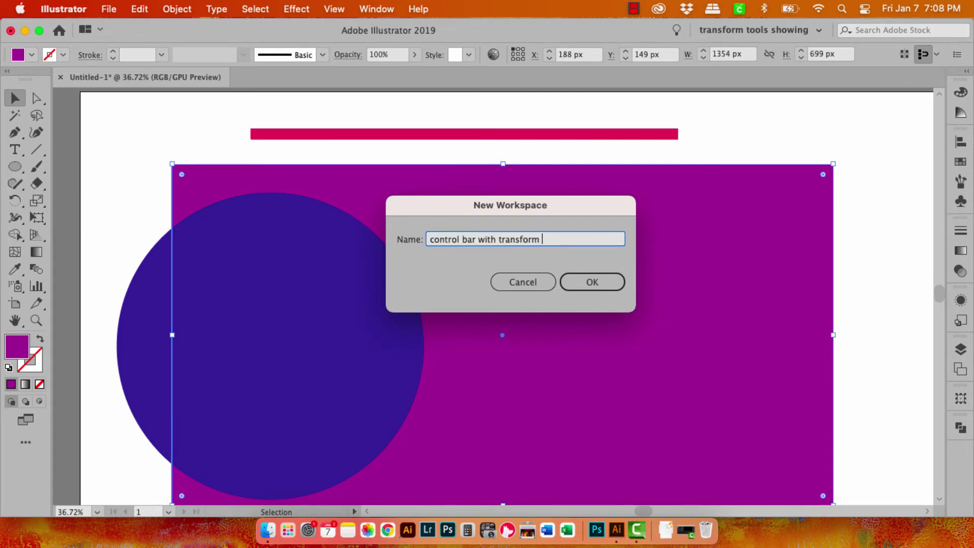
pyautogui.write('tools')
pyautogui.click(592, 287)
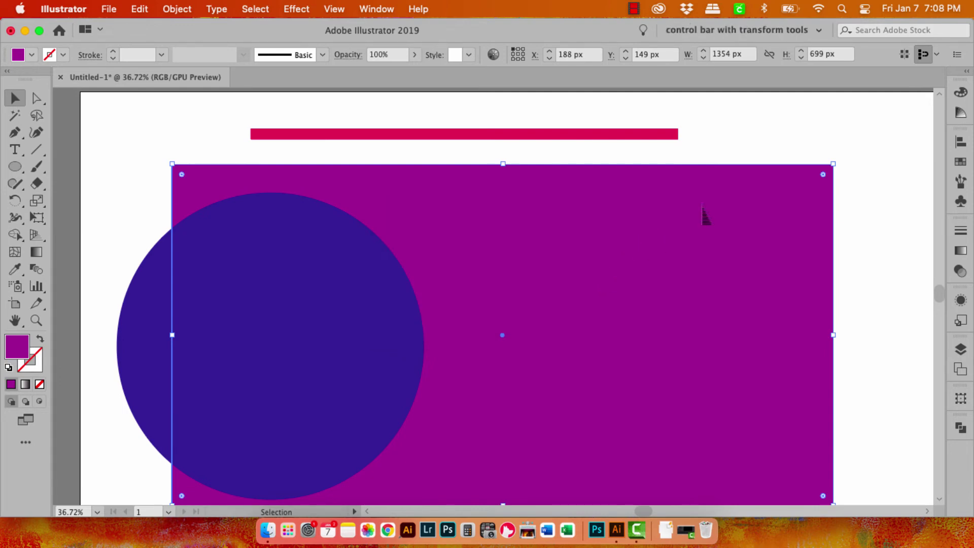
pyautogui.click(741, 30)
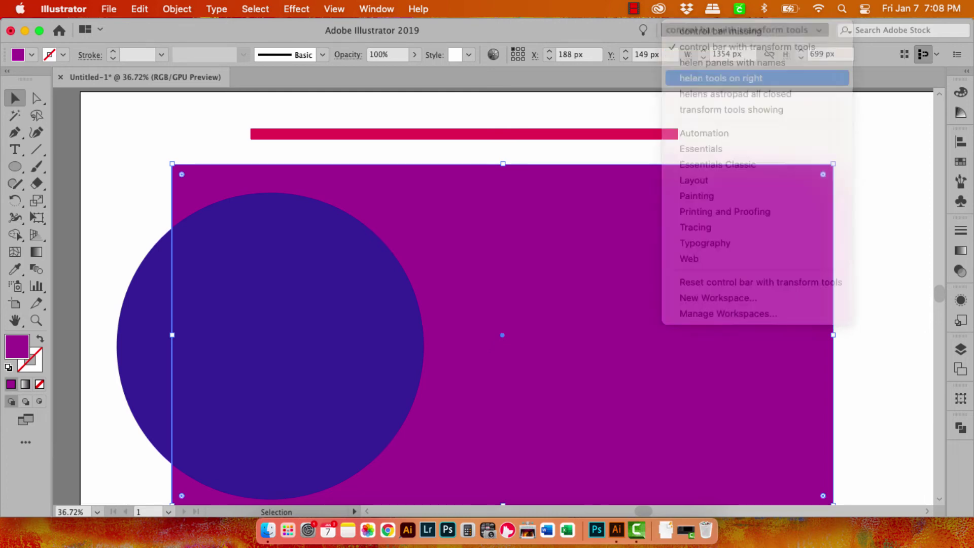
pyautogui.click(751, 79)
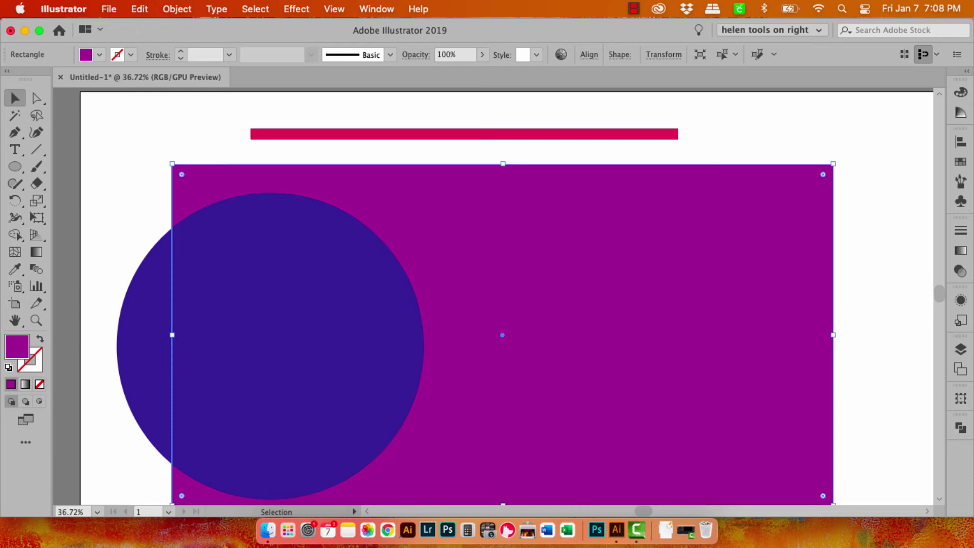
pyautogui.click(772, 30)
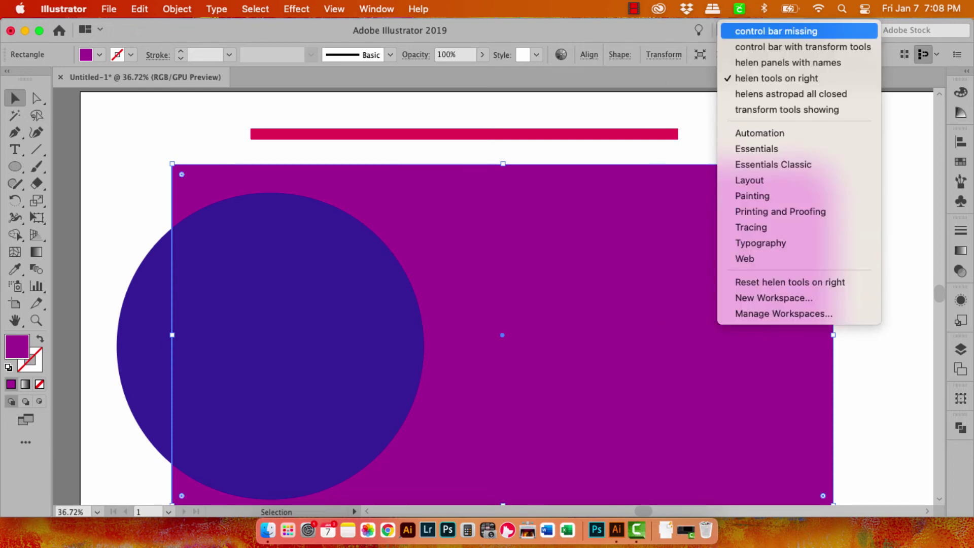
pyautogui.click(803, 47)
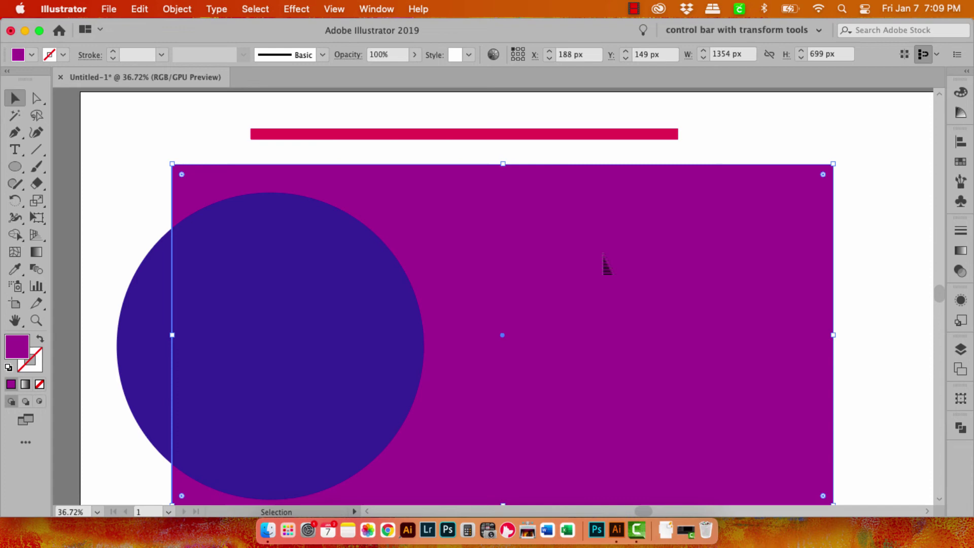
# Step: Click empty canvas to deselect the purple rectangle
pyautogui.click(798, 116)
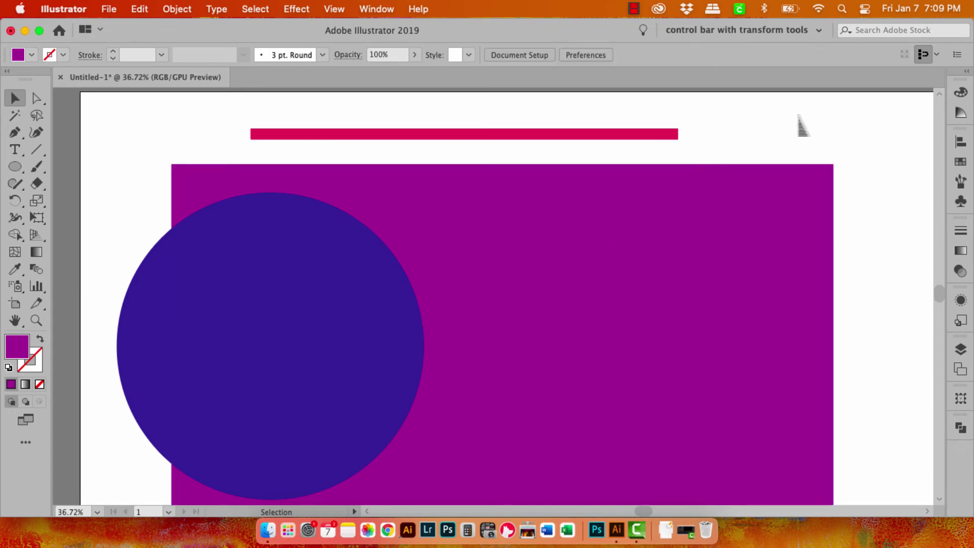